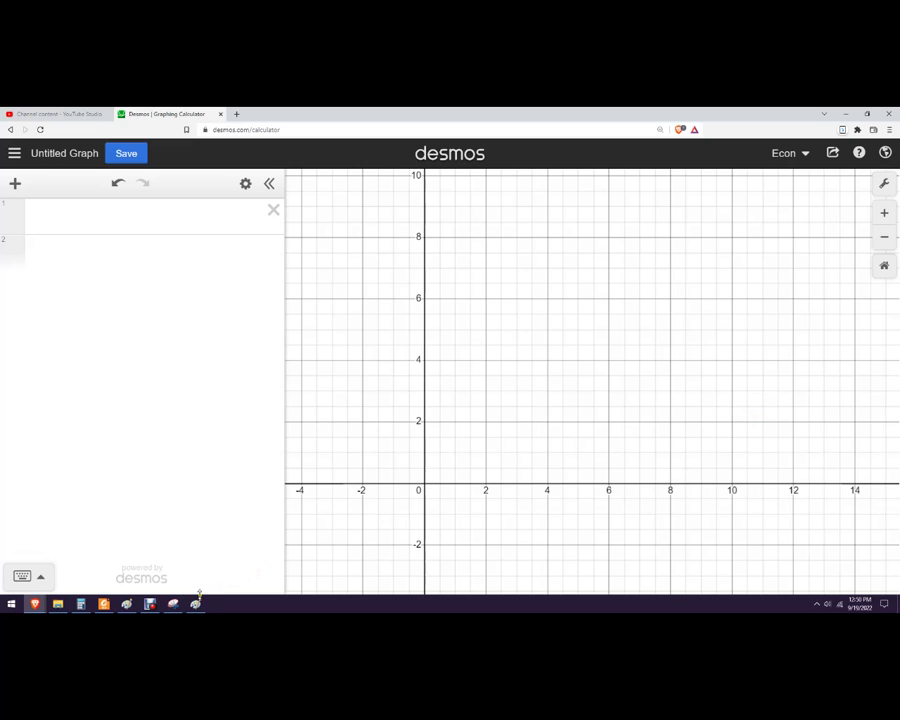
# - Bring the Paint production table image over the graph and enlarge it to 200%
pyautogui.click(199, 577)
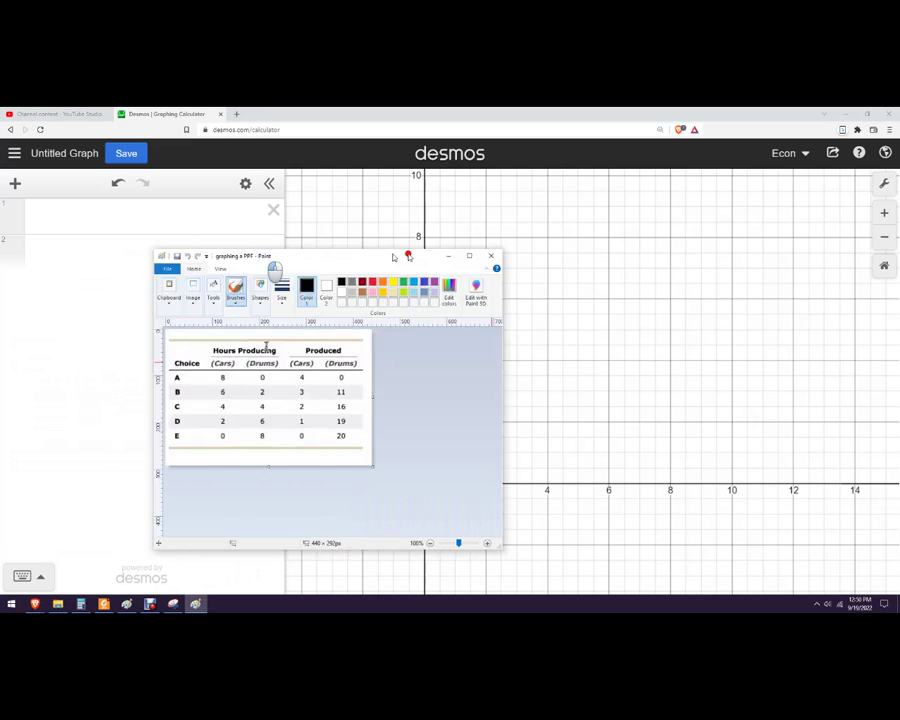
pyautogui.moveTo(384, 254); pyautogui.dragTo(600, 202)
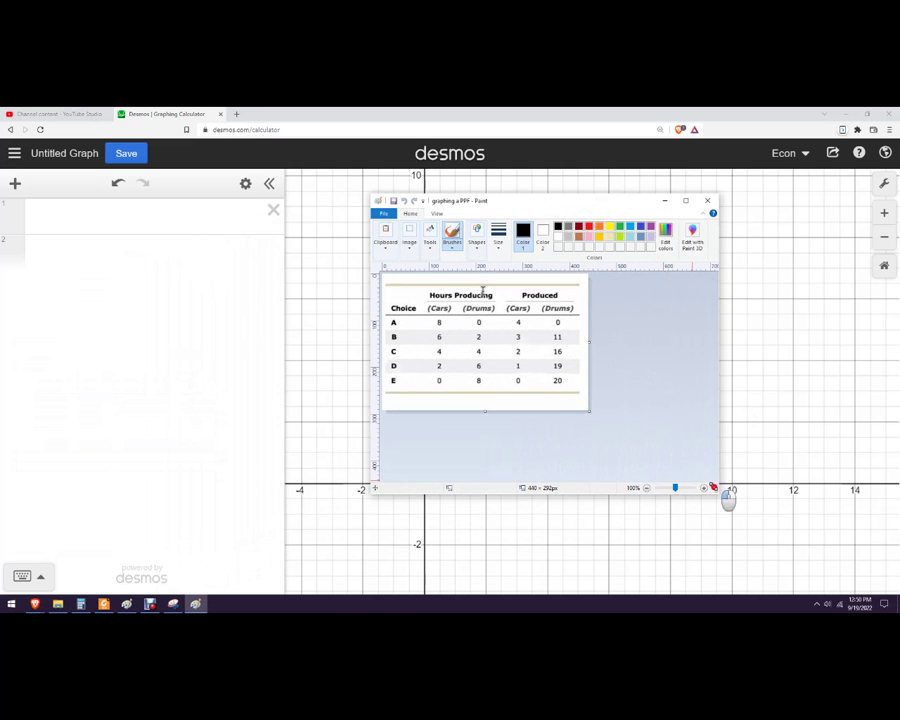
pyautogui.moveTo(716, 490); pyautogui.dragTo(790, 553)
pyautogui.scroll(1, 686, 492)
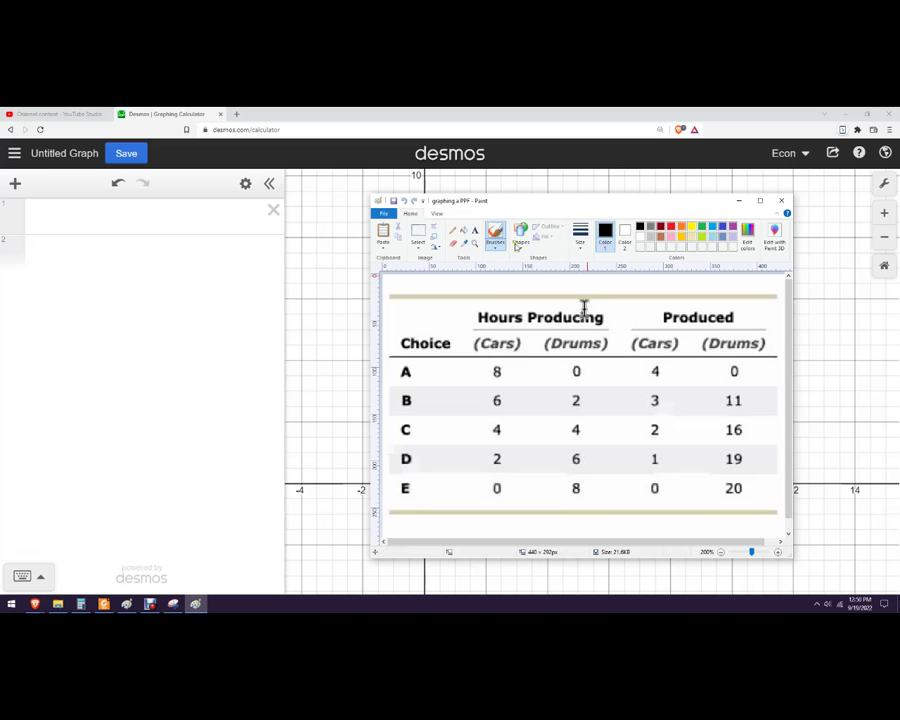
pyautogui.moveTo(370, 192); pyautogui.dragTo(158, 164)
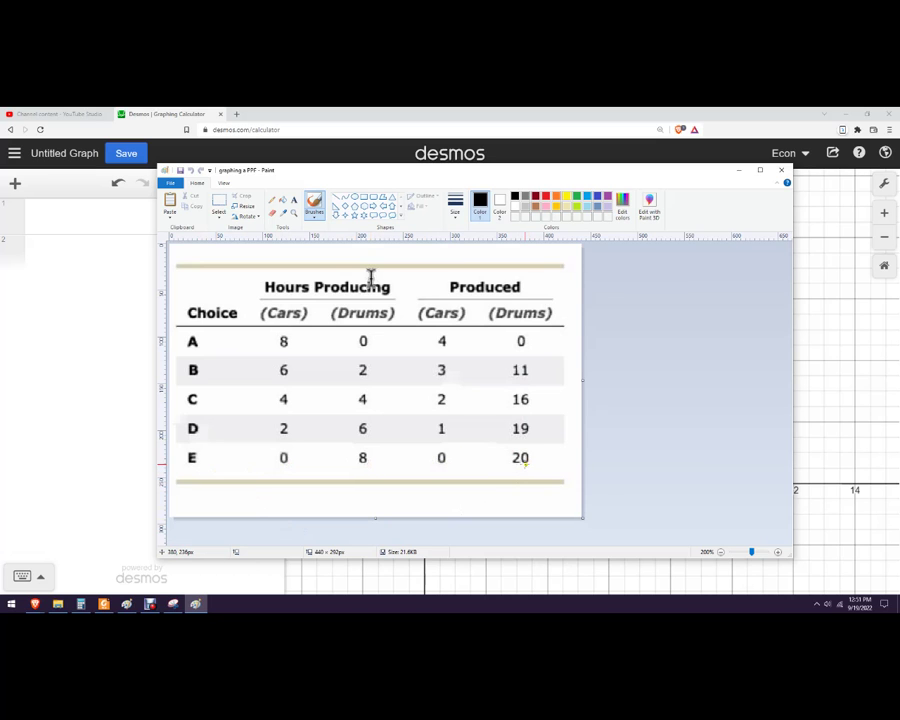
# - Place Desmos on the left and the Paint table on the right, showing every column
pyautogui.click(845, 114)
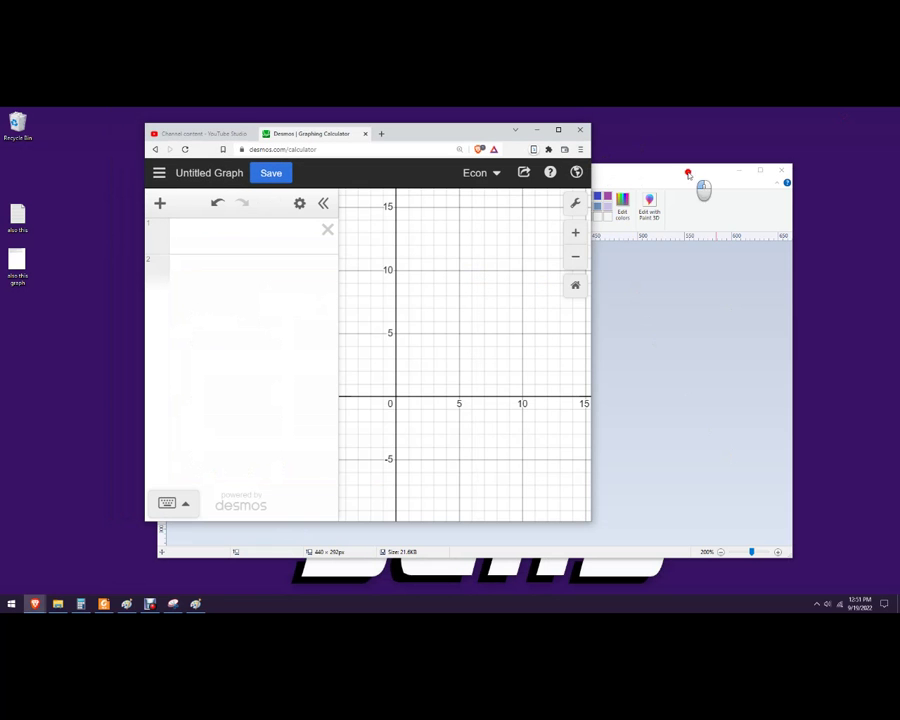
pyautogui.click(688, 174)
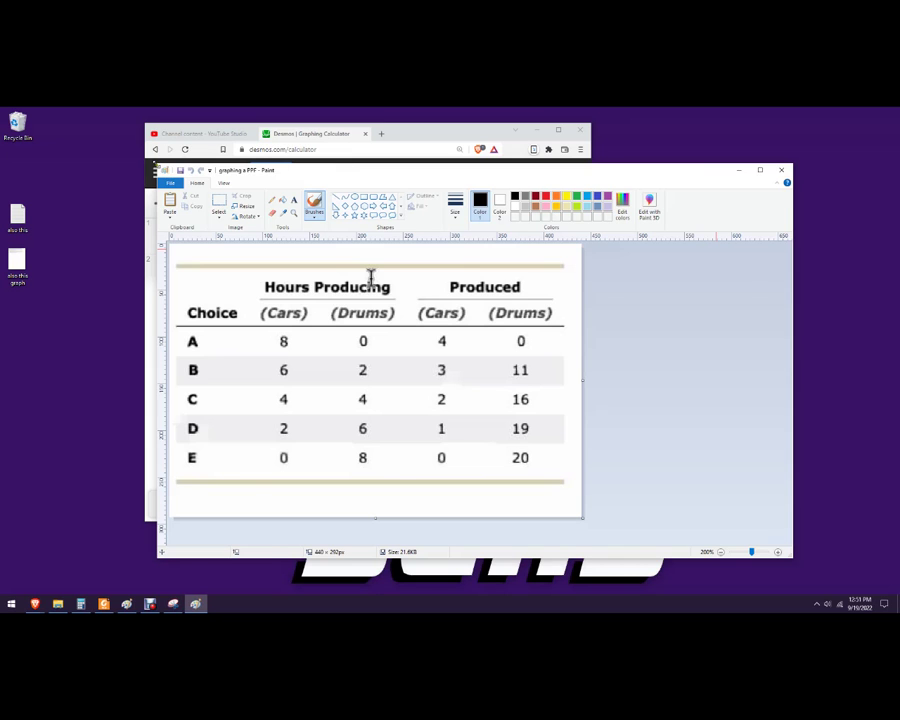
pyautogui.moveTo(157, 163); pyautogui.dragTo(453, 177)
pyautogui.moveTo(388, 132); pyautogui.dragTo(242, 149)
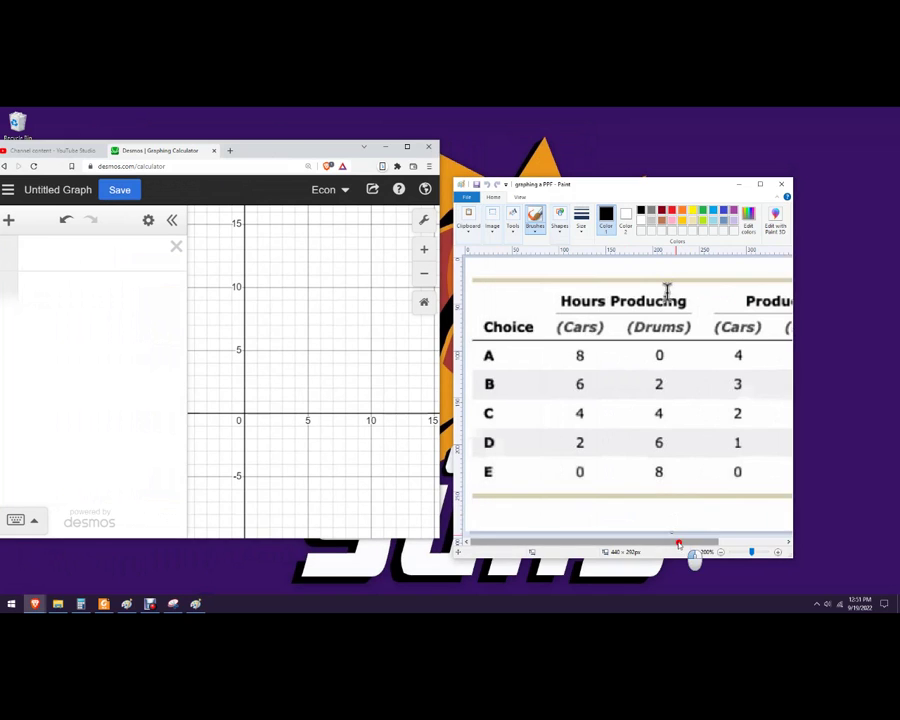
pyautogui.moveTo(679, 544)
pyautogui.mouseDown()
pyautogui.moveTo(778, 540)
pyautogui.moveTo(886, 505)
pyautogui.mouseUp()
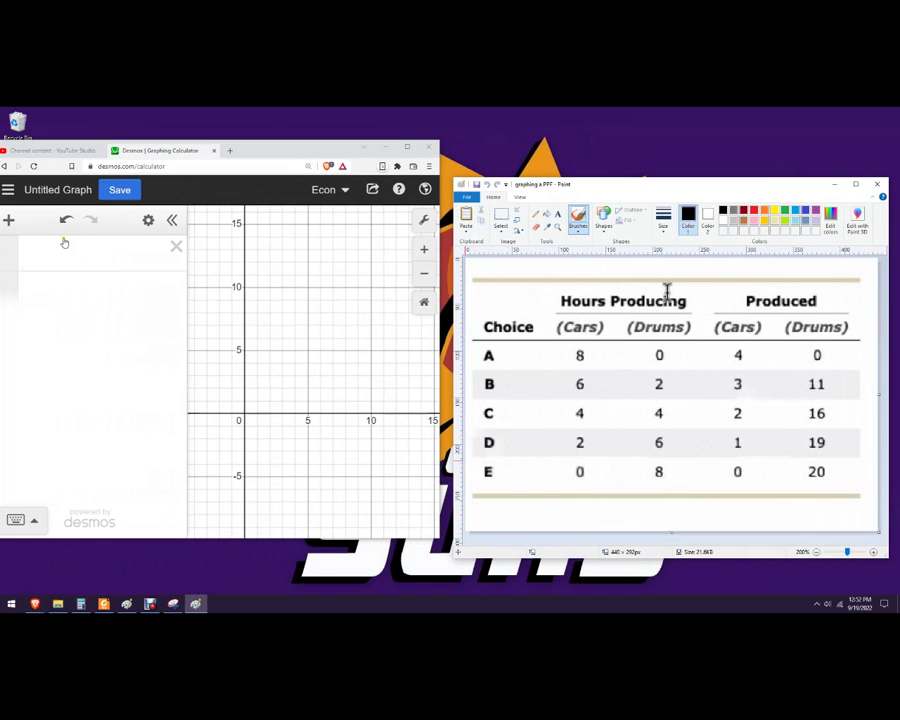
# - Insert a table and enter cars 4, 3, 2, 1, 0 in x₁, with 0 drums for the first row
pyautogui.click(8, 219)
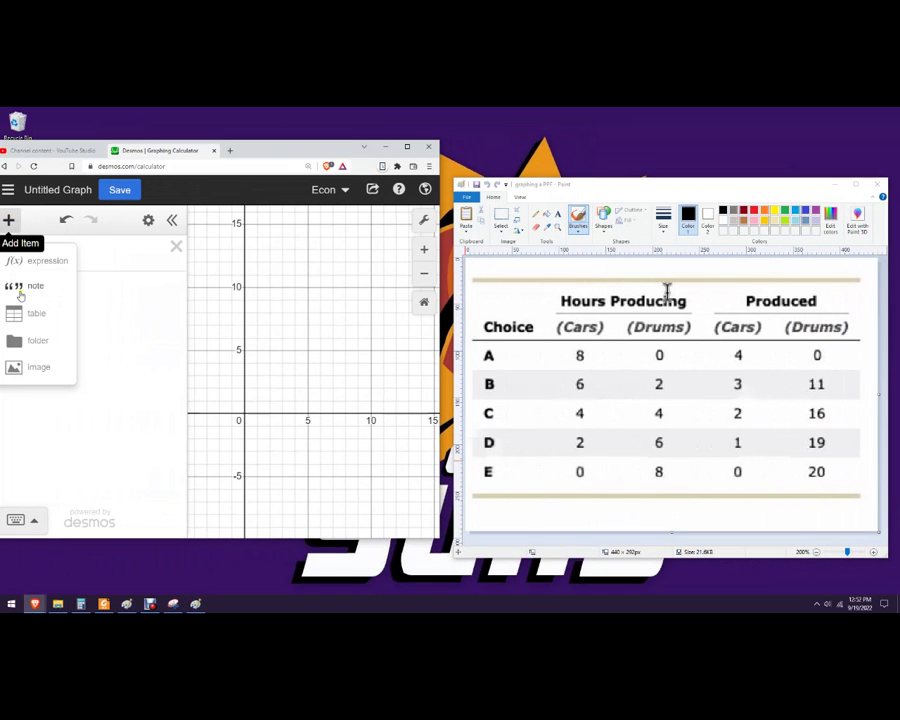
pyautogui.click(34, 315)
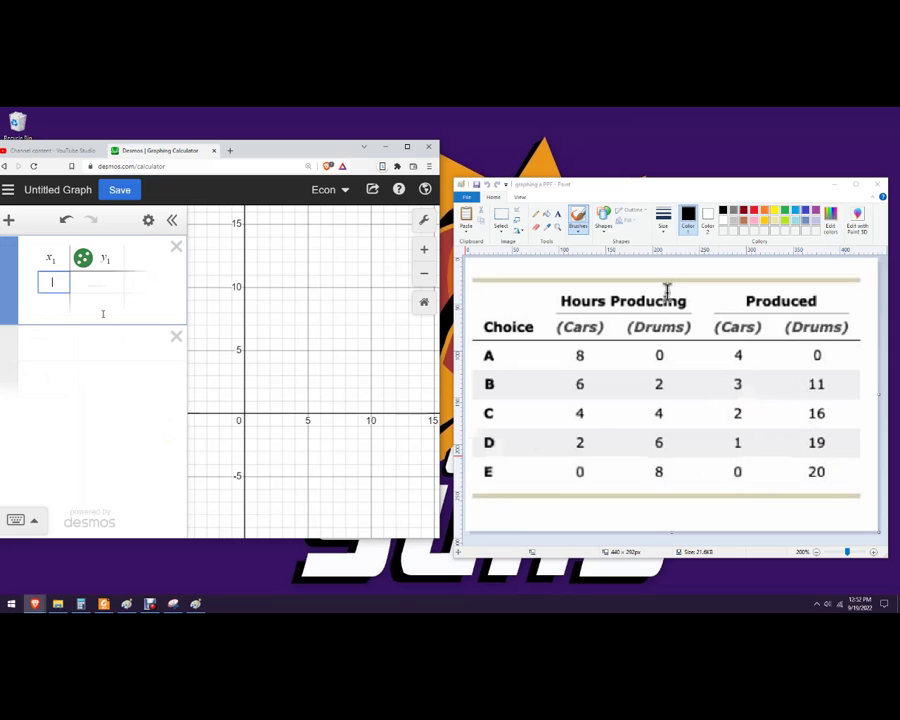
pyautogui.write('4')
pyautogui.press('Tab')
pyautogui.write('0')
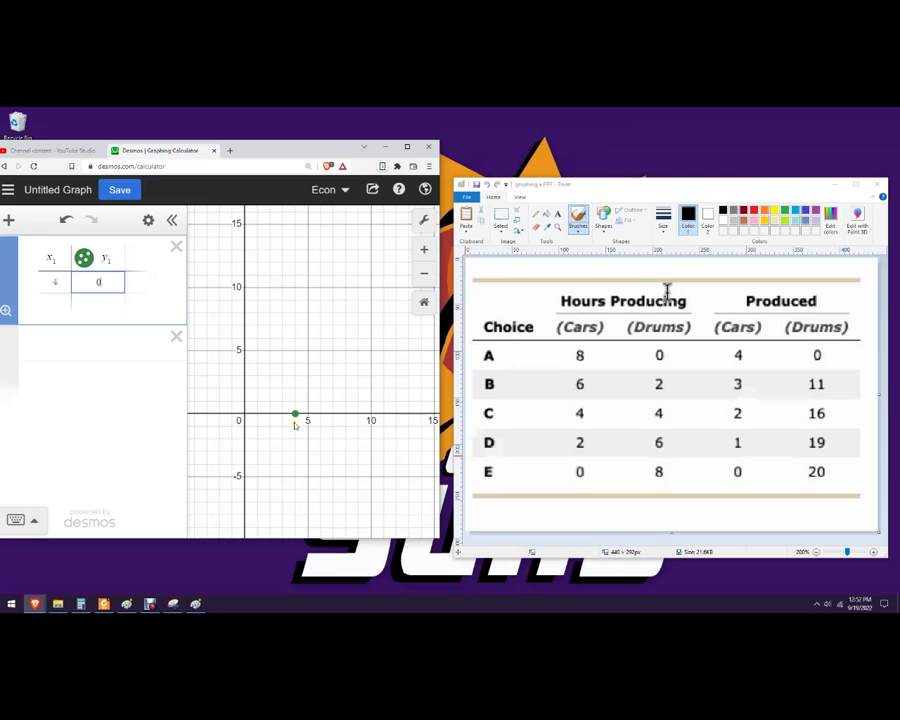
pyautogui.press('Return')
pyautogui.write('3')
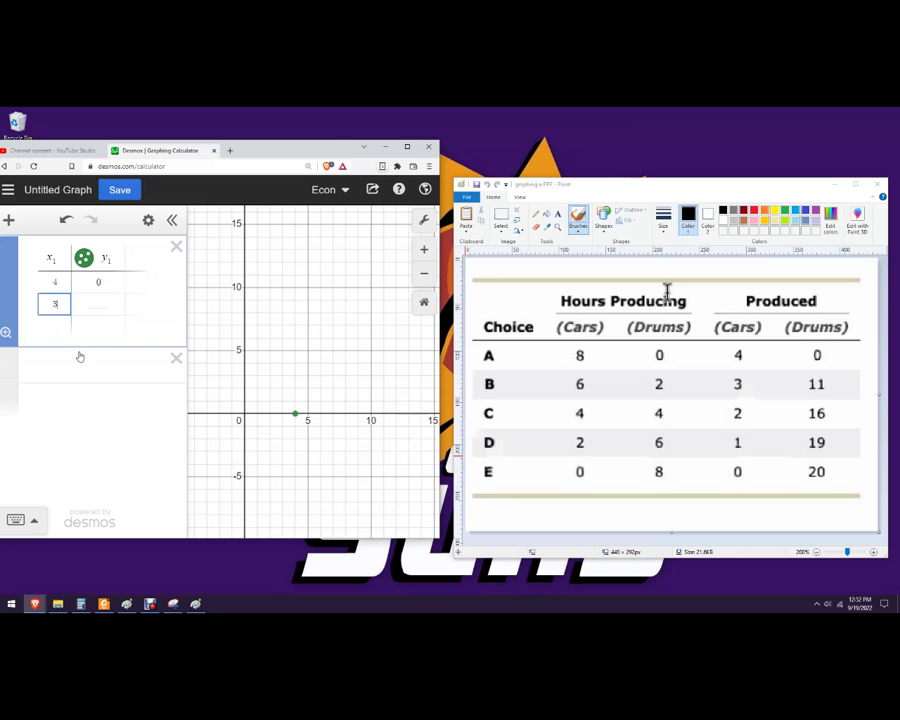
pyautogui.press('Return')
pyautogui.write('2')
pyautogui.press('Return')
pyautogui.write('1')
pyautogui.press('Return')
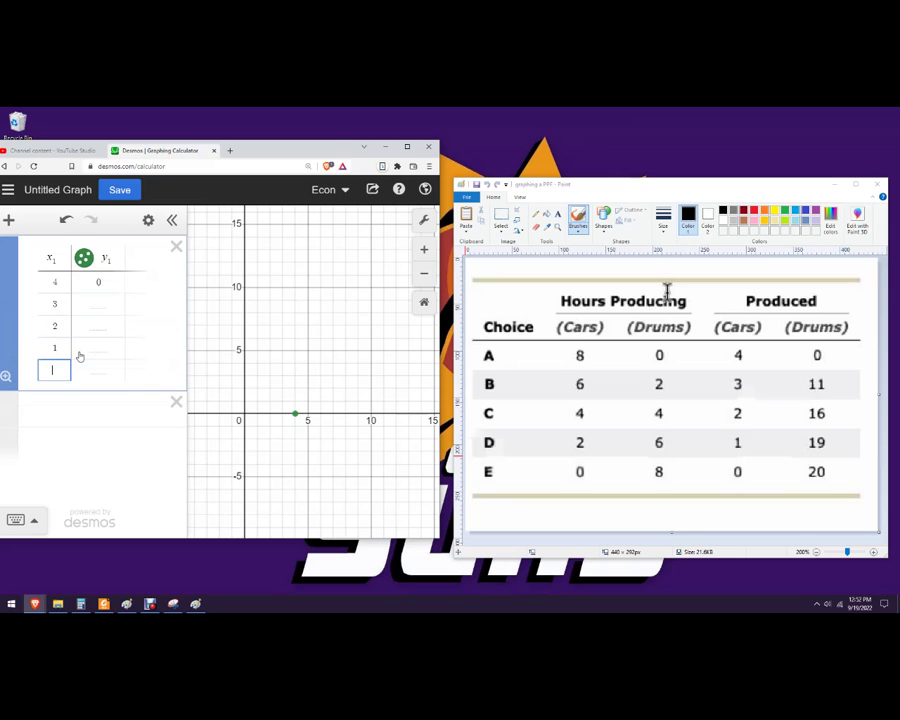
pyautogui.write('0')
# - Fill the remaining y₁ drums values 20, 19, 16 and 11, working up from 0 cars
pyautogui.press('Right')
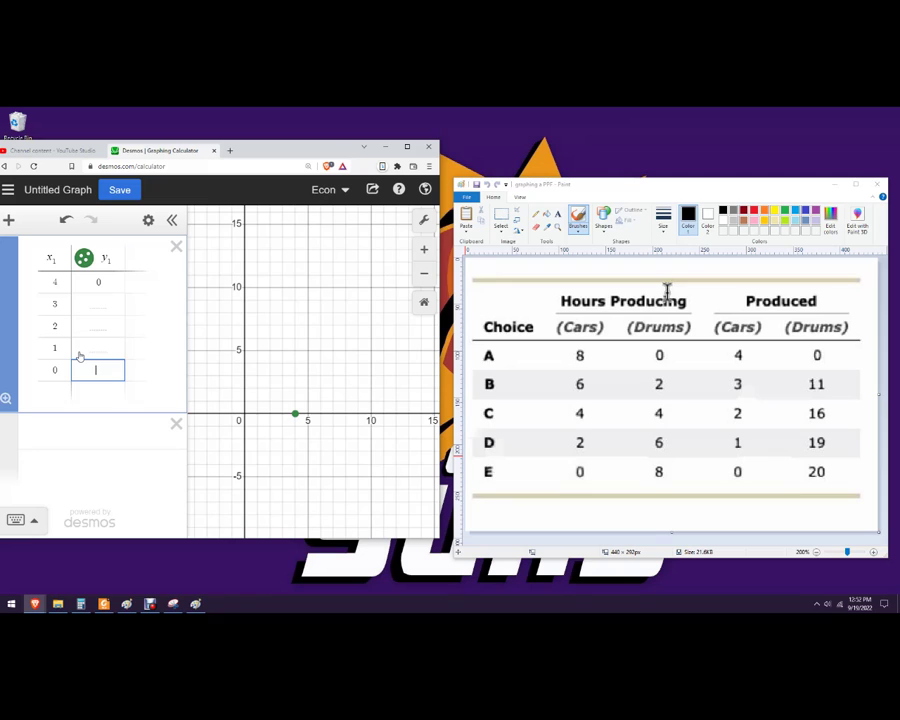
pyautogui.write('20')
pyautogui.press('Return')
pyautogui.write('19')
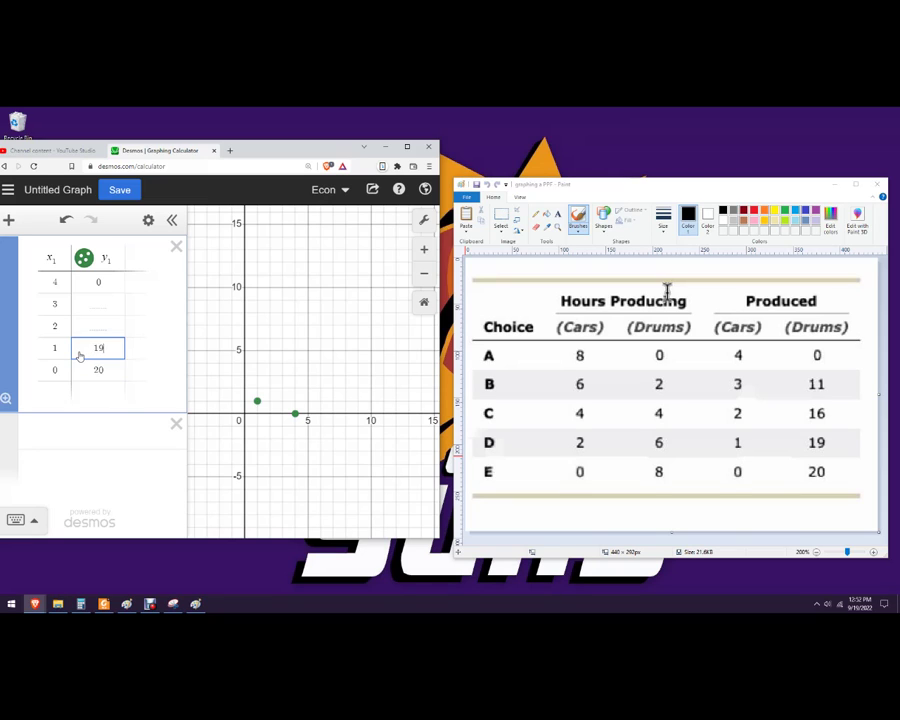
pyautogui.press('Return')
pyautogui.write('16')
pyautogui.press('Return')
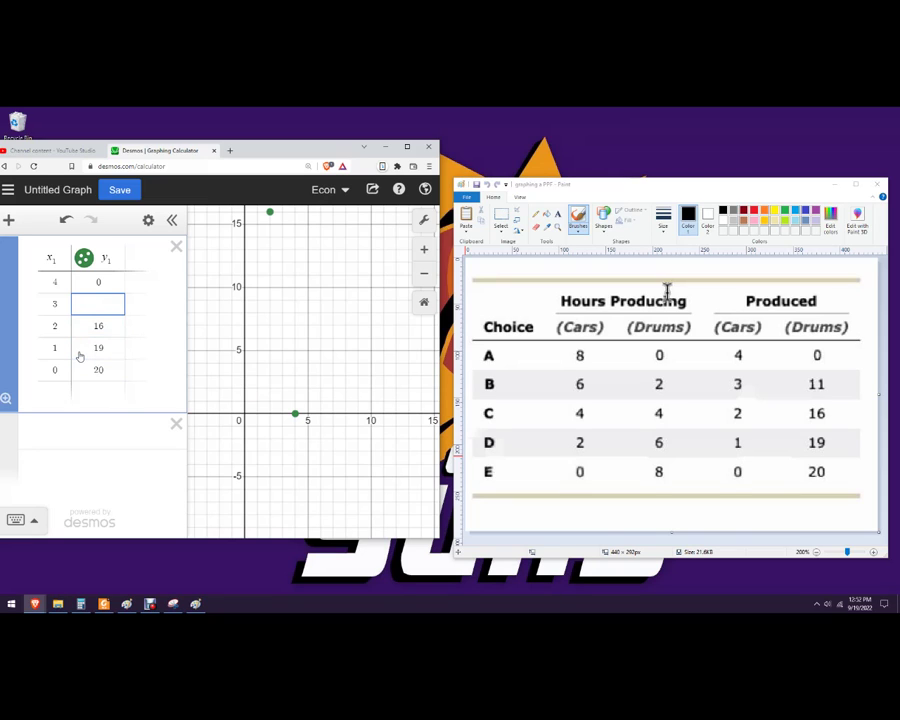
pyautogui.write('11')
pyautogui.press('Return')
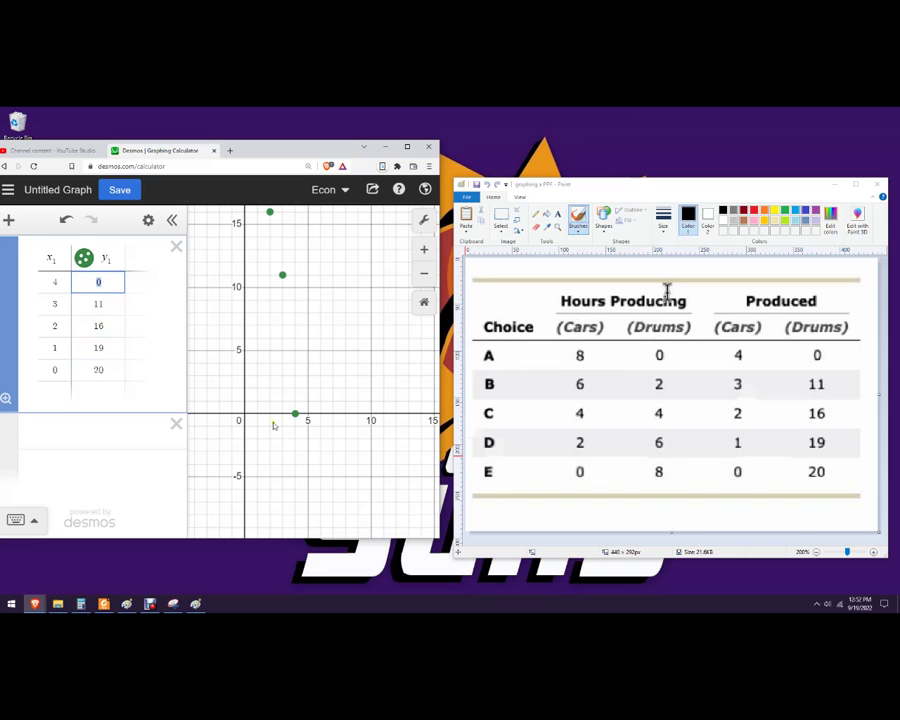
# - Turn on Lines in the table's style options so the five points form a green curve
pyautogui.moveTo(283, 398); pyautogui.dragTo(289, 396)
pyautogui.scroll(-3, 298, 410)
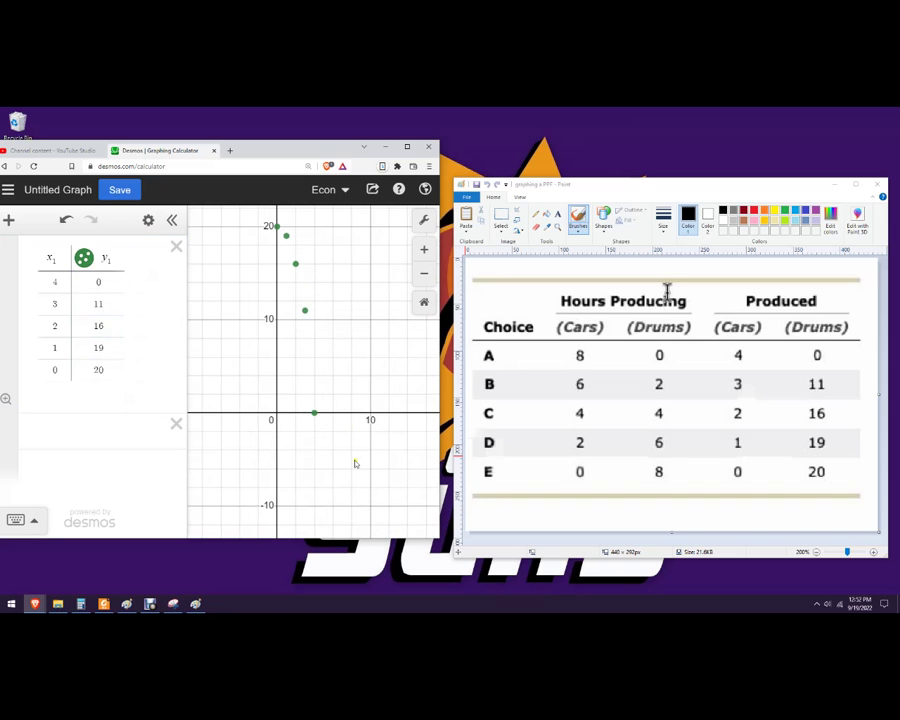
pyautogui.click(148, 220)
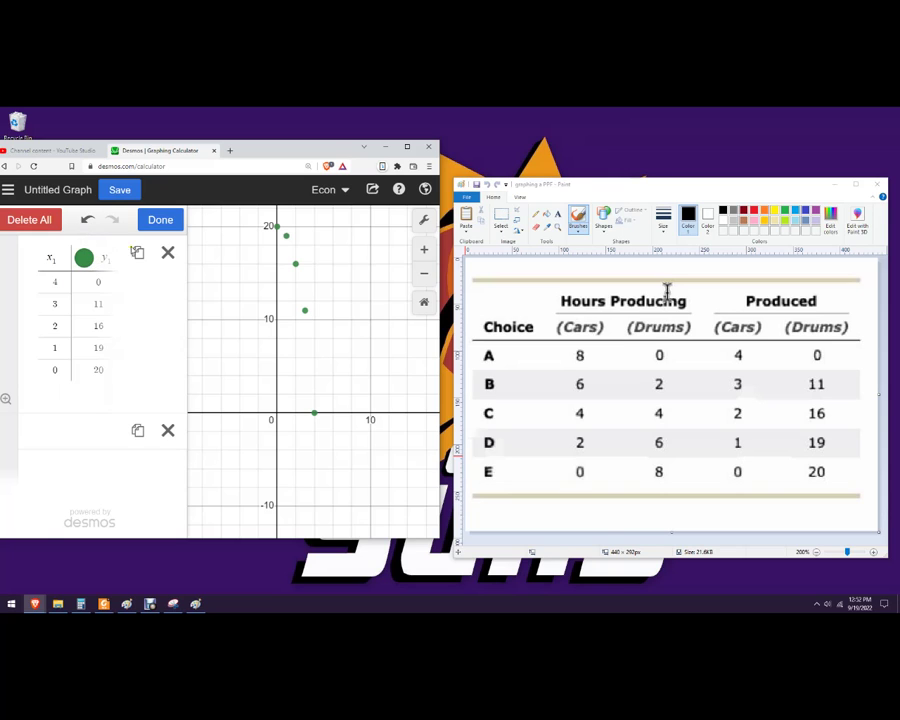
pyautogui.click(158, 222)
pyautogui.click(148, 222)
pyautogui.click(83, 259)
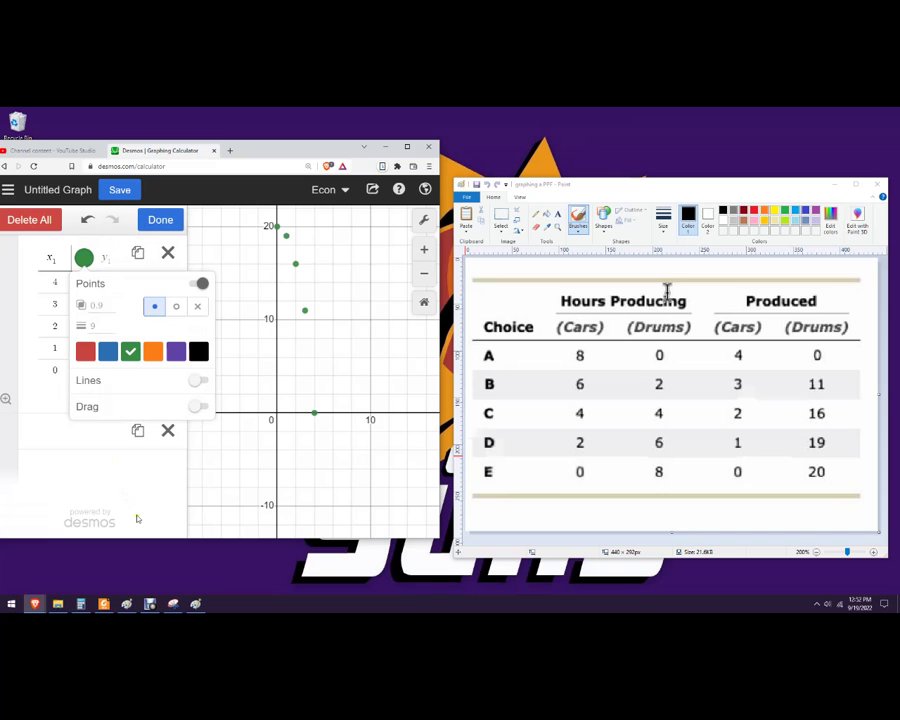
pyautogui.click(199, 381)
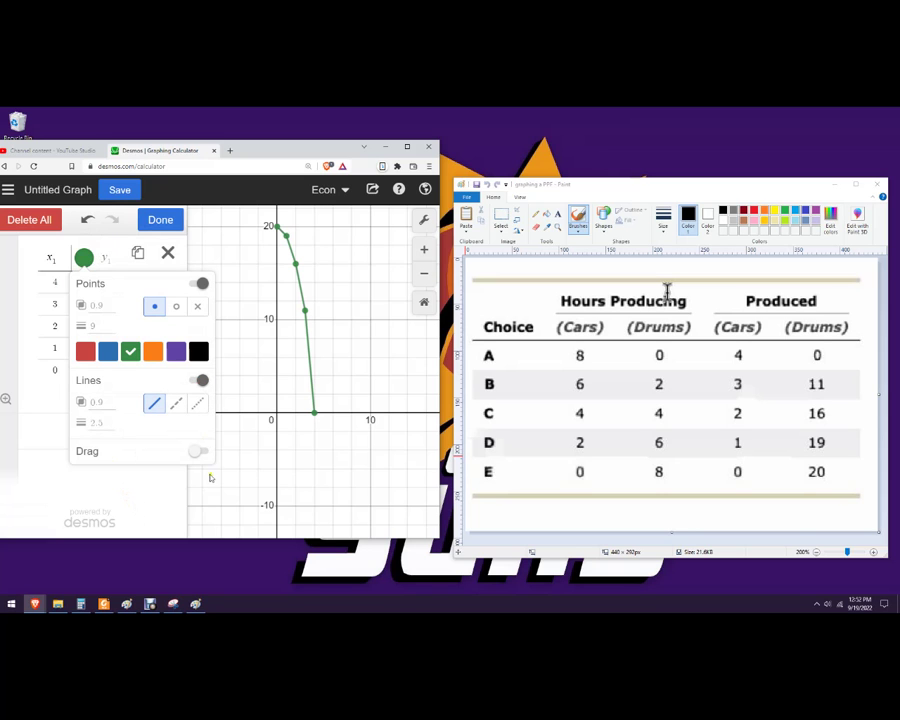
pyautogui.click(247, 455)
# - Maximize the calculator and pan the view so the whole curve from (0,20) to (4,0) fits
pyautogui.scroll(3, 322, 460)
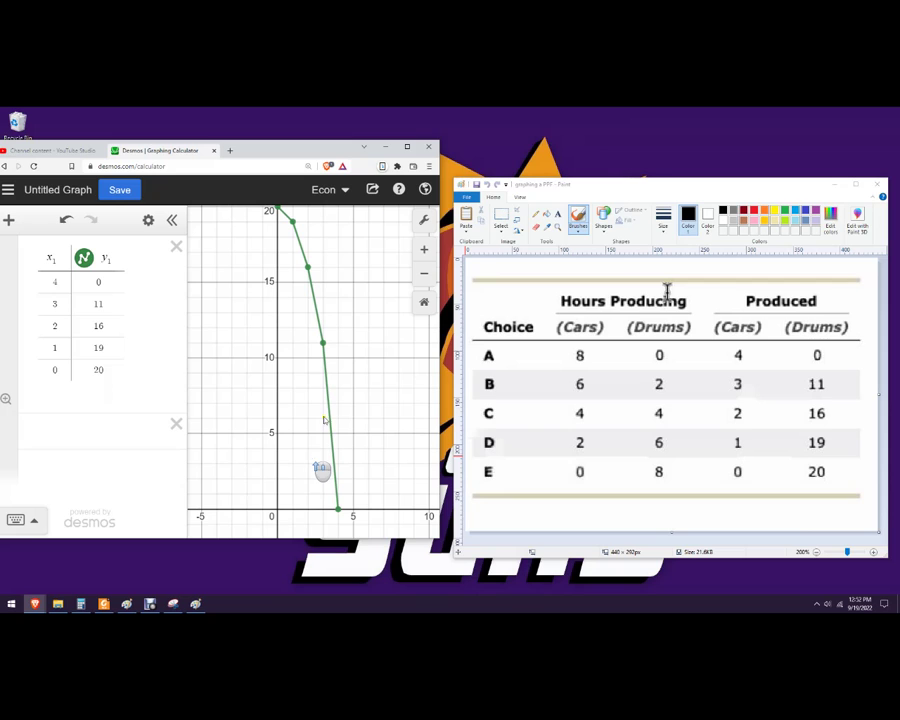
pyautogui.click(407, 147)
pyautogui.scroll(-5, 598, 468)
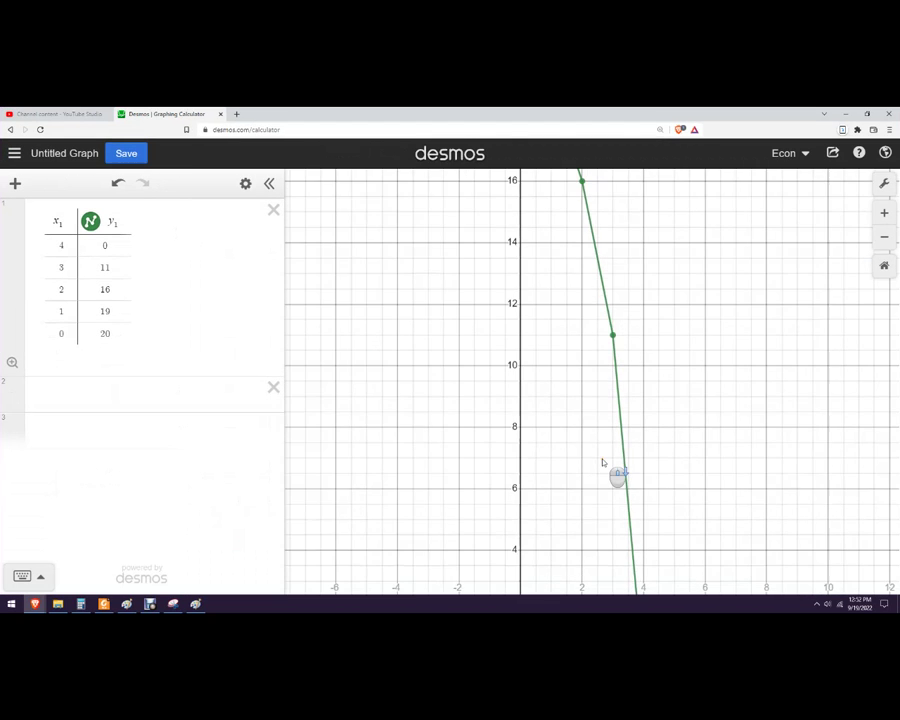
pyautogui.moveTo(640, 485); pyautogui.dragTo(516, 460)
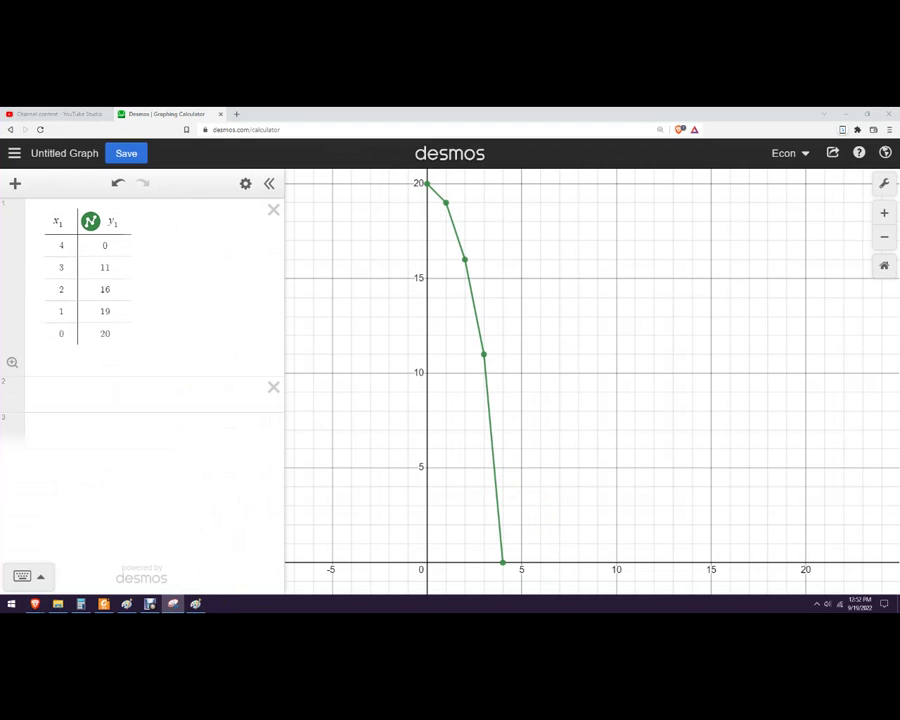
# - Snip the curve region and handwrite DRUMS, Cars and axis ticks 1 to 4
pyautogui.press('super+shift+s')
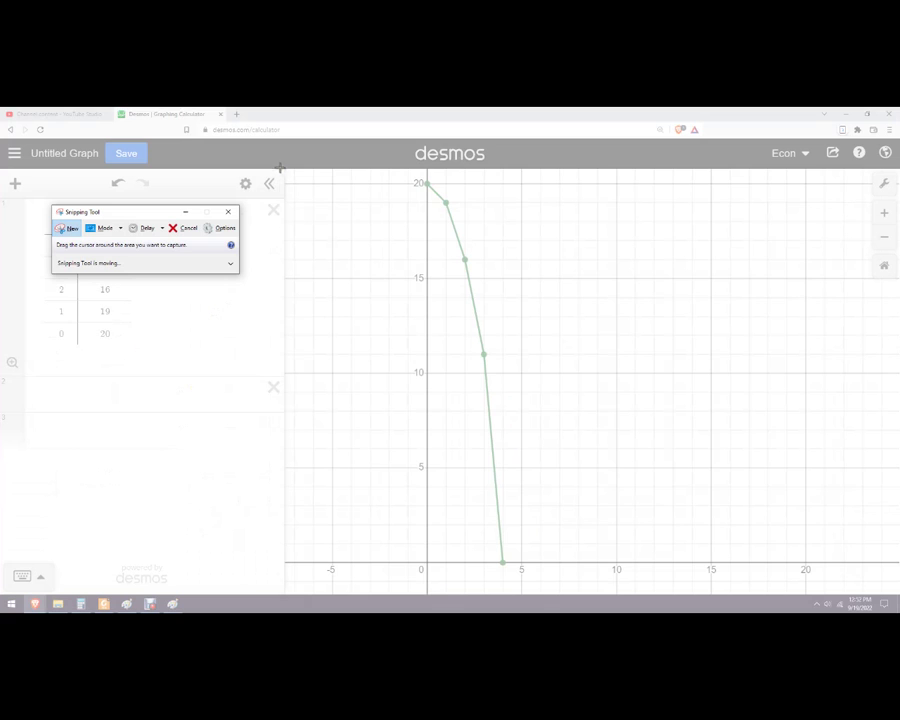
pyautogui.moveTo(394, 174); pyautogui.dragTo(556, 580)
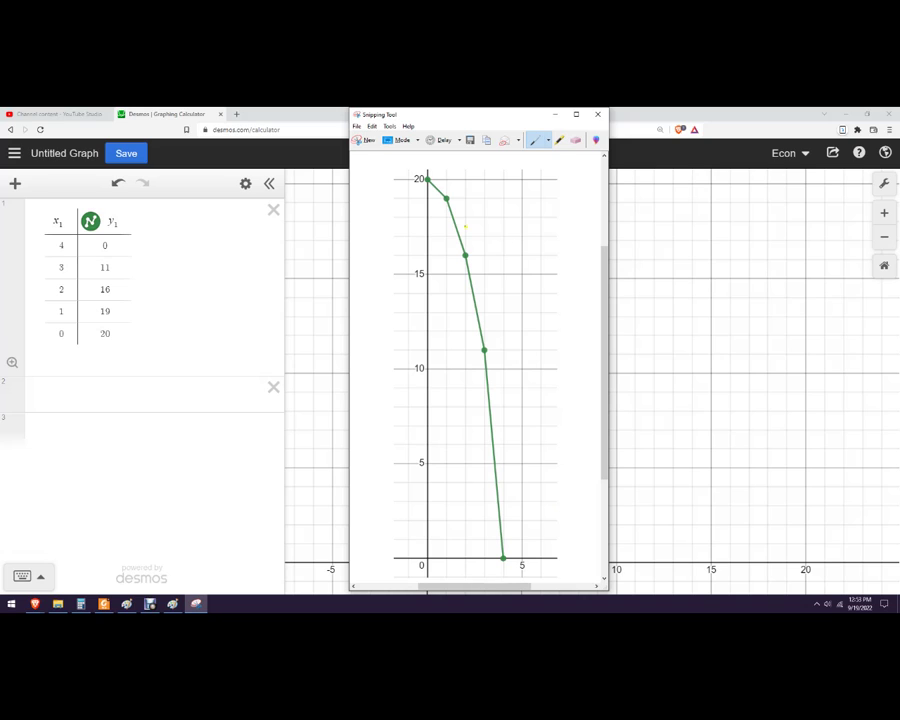
pyautogui.moveTo(390, 179)
pyautogui.mouseDown()
pyautogui.moveTo(391, 264)
pyautogui.moveTo(394, 254)
pyautogui.moveTo(384, 284)
pyautogui.moveTo(395, 296)
pyautogui.moveTo(378, 331)
pyautogui.mouseUp()
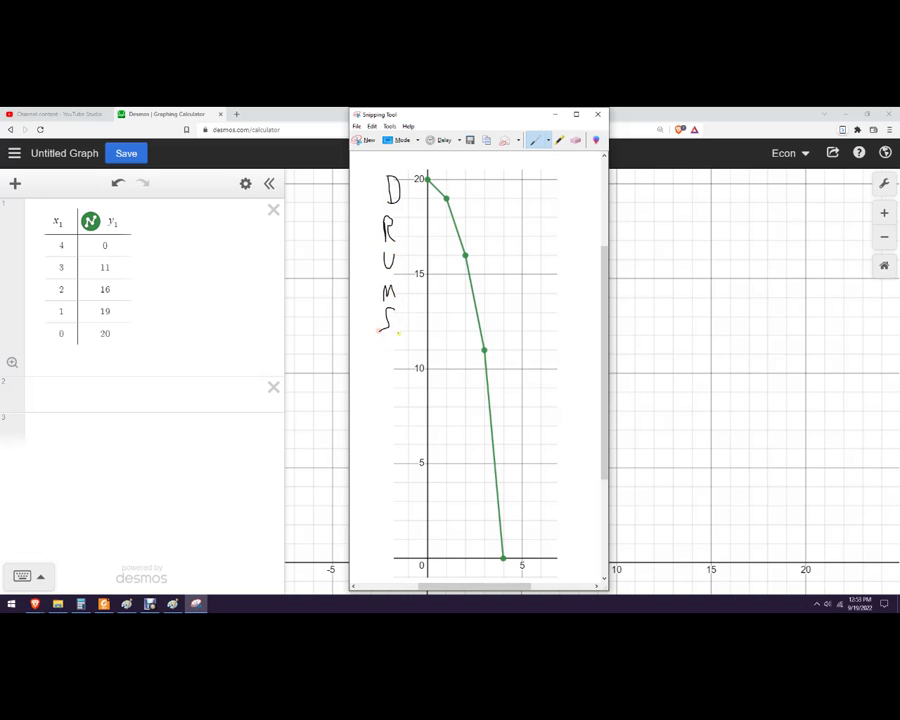
pyautogui.moveTo(506, 569)
pyautogui.mouseDown()
pyautogui.moveTo(502, 580)
pyautogui.moveTo(536, 578)
pyautogui.mouseUp()
pyautogui.moveTo(447, 564)
pyautogui.mouseDown()
pyautogui.moveTo(448, 573)
pyautogui.moveTo(472, 567)
pyautogui.moveTo(469, 574)
pyautogui.moveTo(505, 566)
pyautogui.moveTo(501, 575)
pyautogui.mouseUp()
# - Label the curve's points A, B, C, D and draw an arrow marking it as the PPC
pyautogui.hotkey('alt', 'Tab')
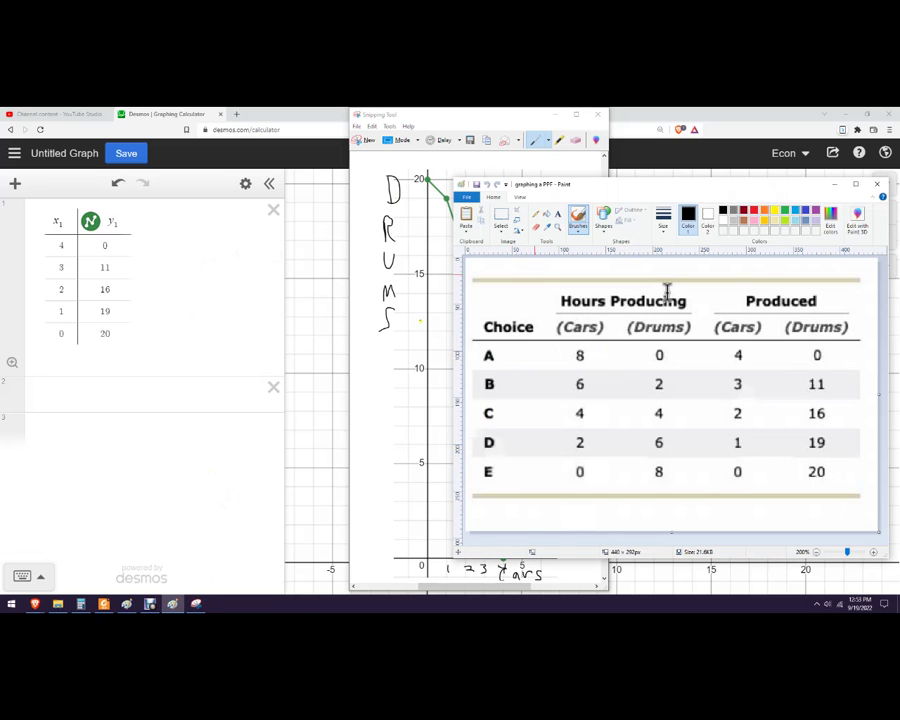
pyautogui.hotkey('alt', 'Tab')
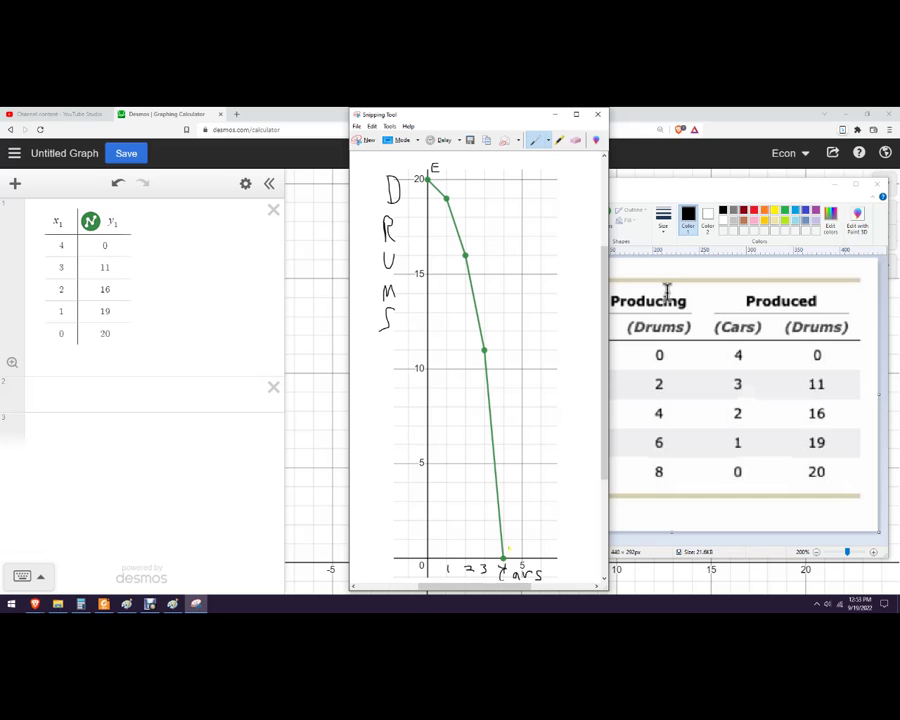
pyautogui.moveTo(508, 557)
pyautogui.mouseDown()
pyautogui.moveTo(512, 543)
pyautogui.moveTo(517, 556)
pyautogui.mouseUp()
pyautogui.moveTo(492, 339); pyautogui.dragTo(491, 349)
pyautogui.moveTo(482, 244); pyautogui.dragTo(483, 256)
pyautogui.moveTo(453, 186)
pyautogui.mouseDown()
pyautogui.moveTo(462, 194)
pyautogui.moveTo(456, 204)
pyautogui.mouseUp()
pyautogui.moveTo(516, 270)
pyautogui.mouseDown()
pyautogui.moveTo(481, 295)
pyautogui.moveTo(492, 293)
pyautogui.mouseUp()
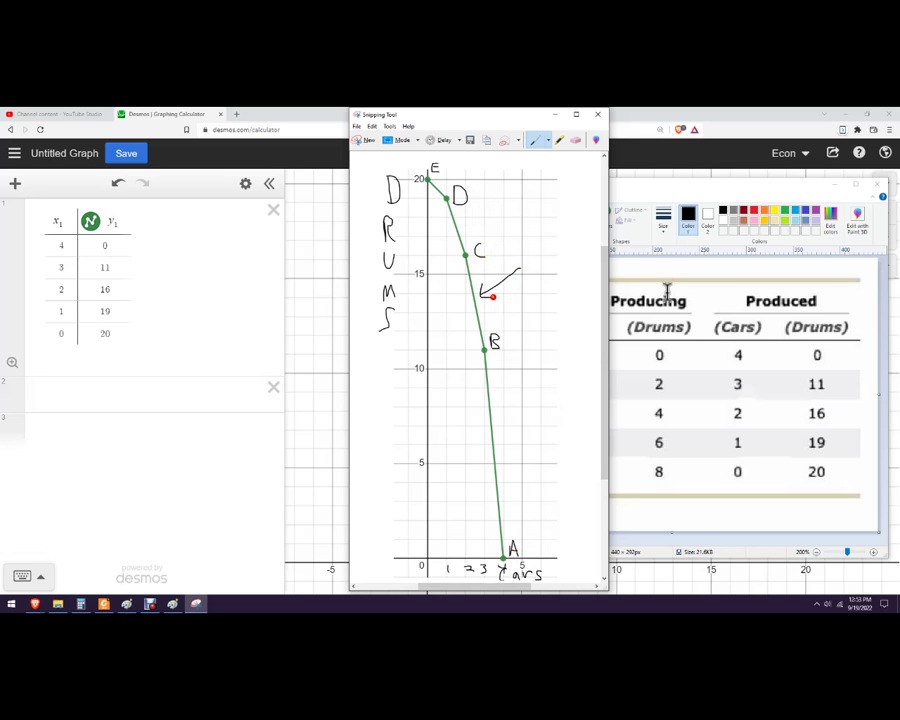
pyautogui.moveTo(516, 245); pyautogui.dragTo(549, 257)
# - Duplicate the first table in the Desmos expression list
pyautogui.click(227, 200)
pyautogui.click(245, 183)
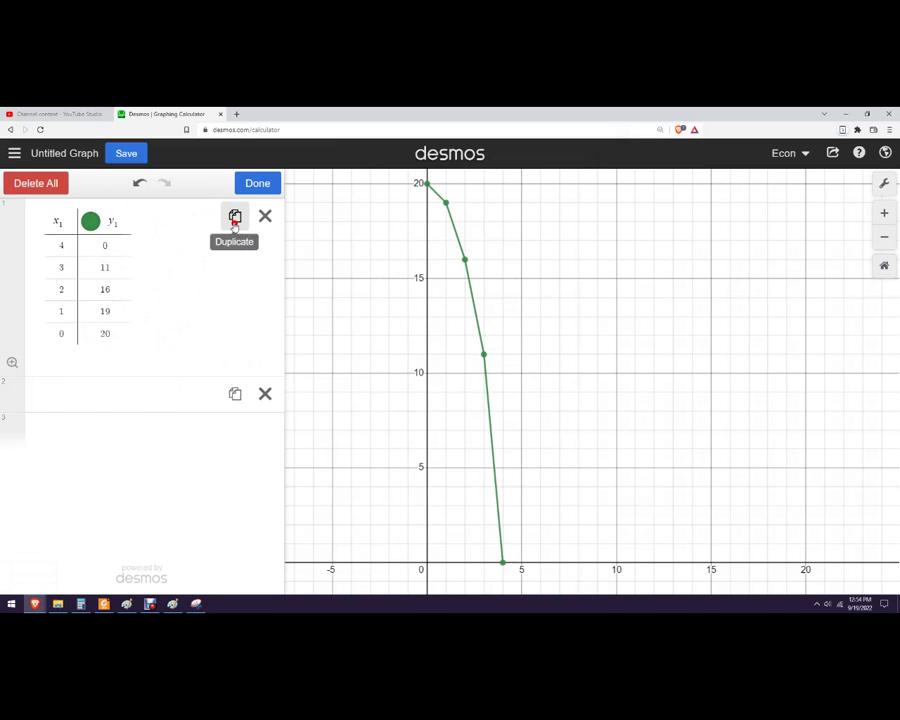
pyautogui.click(234, 217)
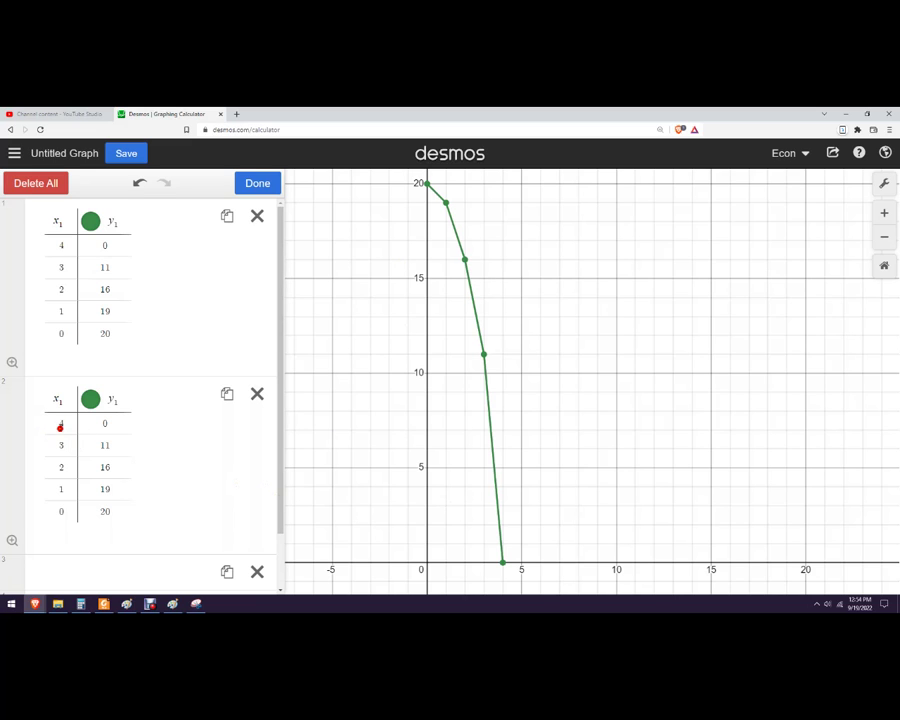
pyautogui.click(240, 562)
# - Change the duplicate's x₁ cars values to 8, 6, 4 and 2
pyautogui.click(61, 404)
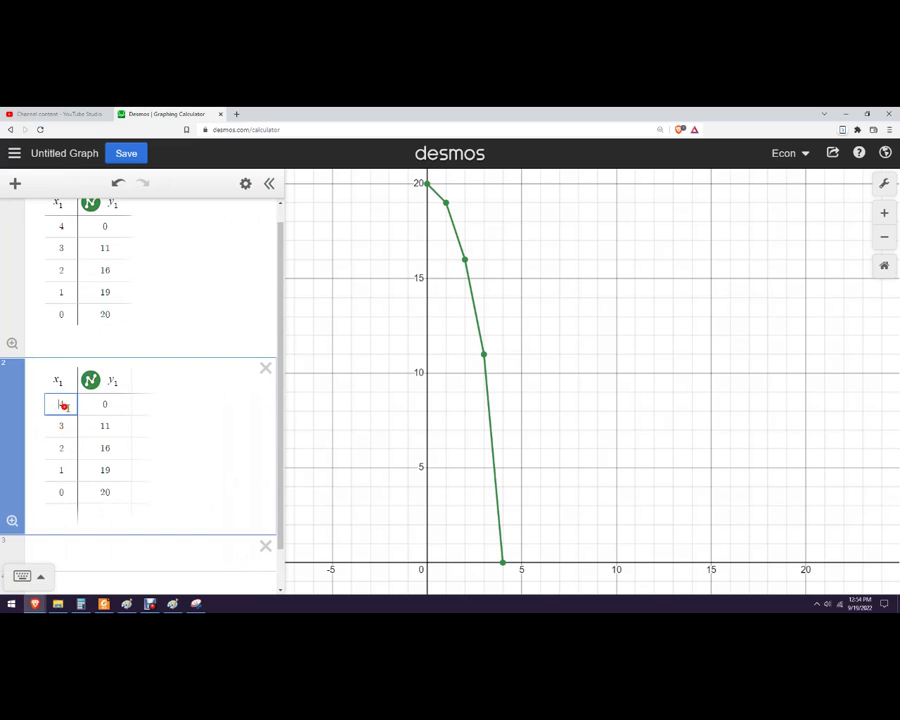
pyautogui.press('BackSpace')
pyautogui.write('8')
pyautogui.press('Return')
pyautogui.write('6')
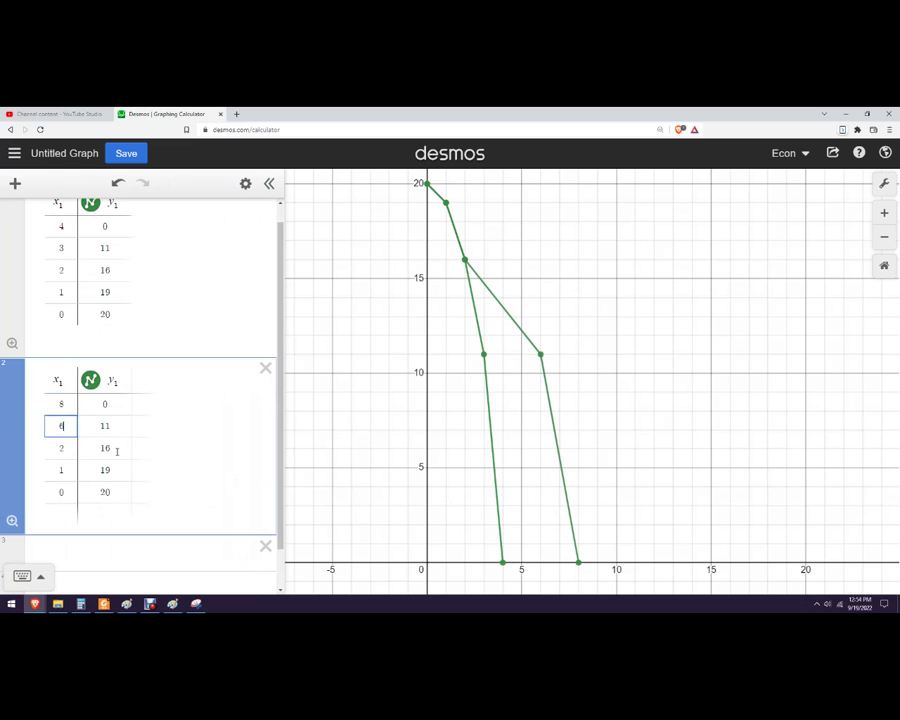
pyautogui.press('Return')
pyautogui.write('4')
pyautogui.press('Return')
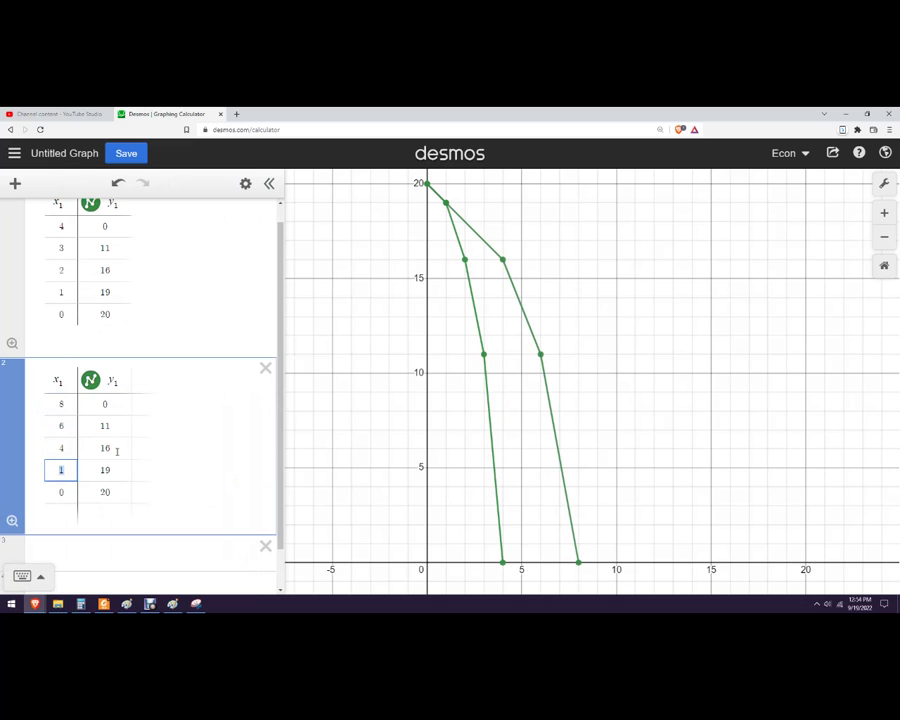
pyautogui.write('2')
pyautogui.press('Return')
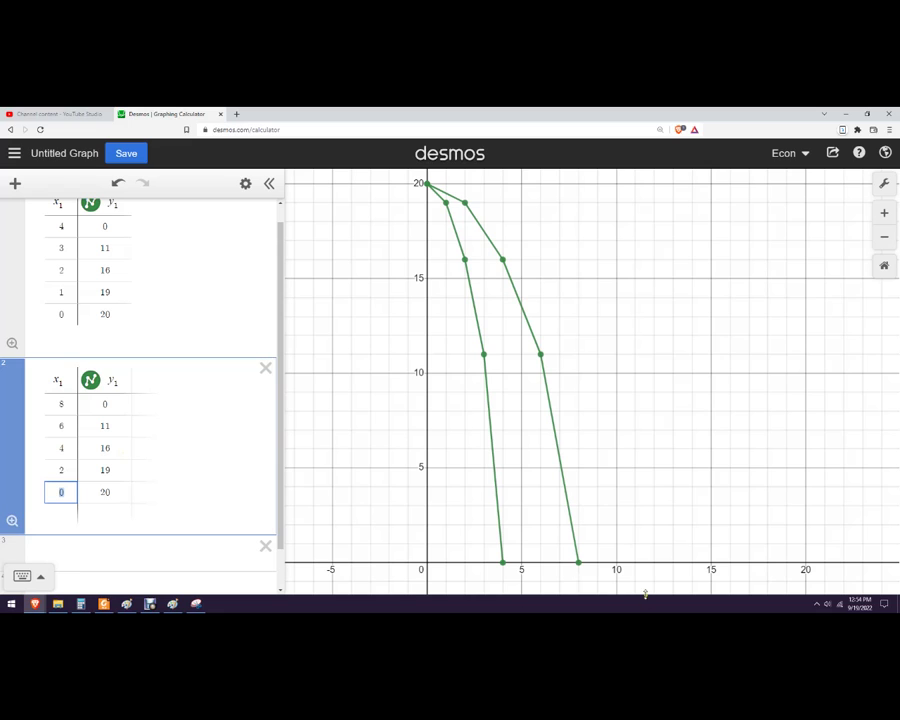
# - Set the second table's colour to purple
pyautogui.click(90, 380)
pyautogui.click(90, 380)
pyautogui.click(243, 183)
pyautogui.click(90, 380)
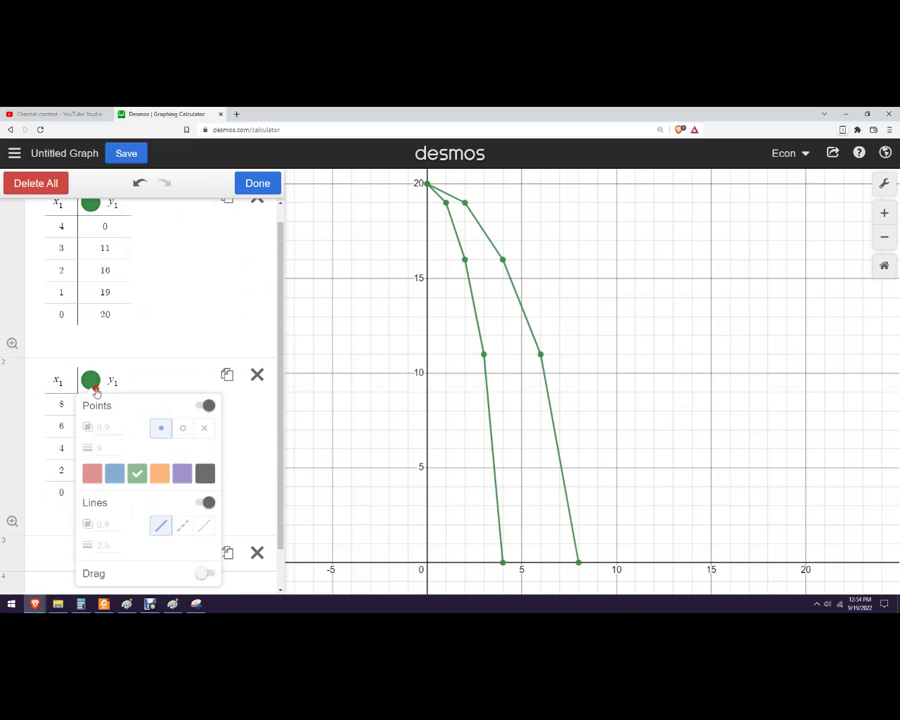
pyautogui.click(181, 473)
pyautogui.click(241, 442)
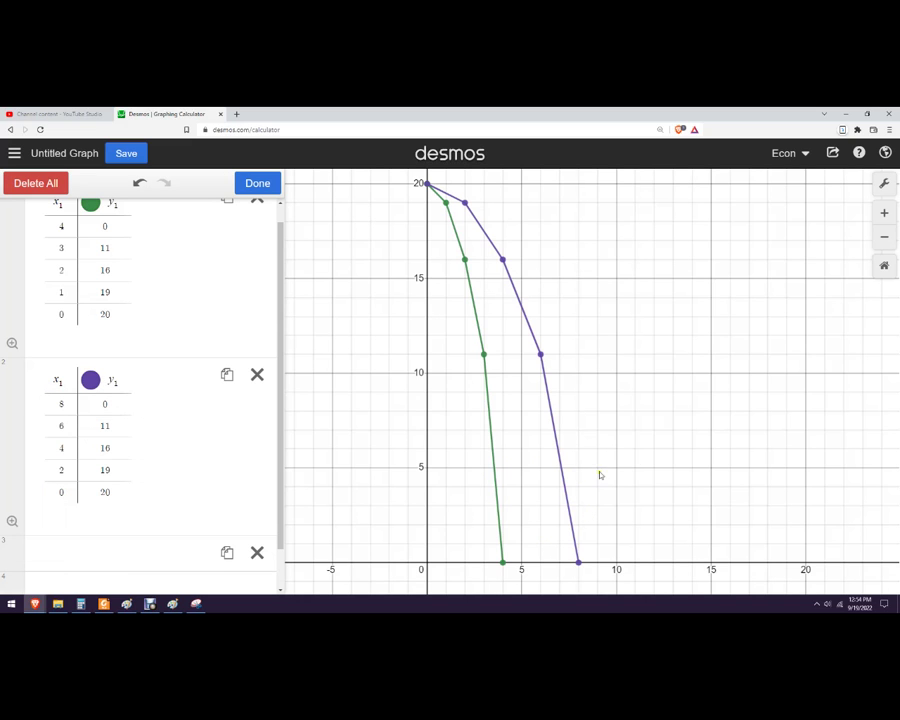
pyautogui.click(258, 183)
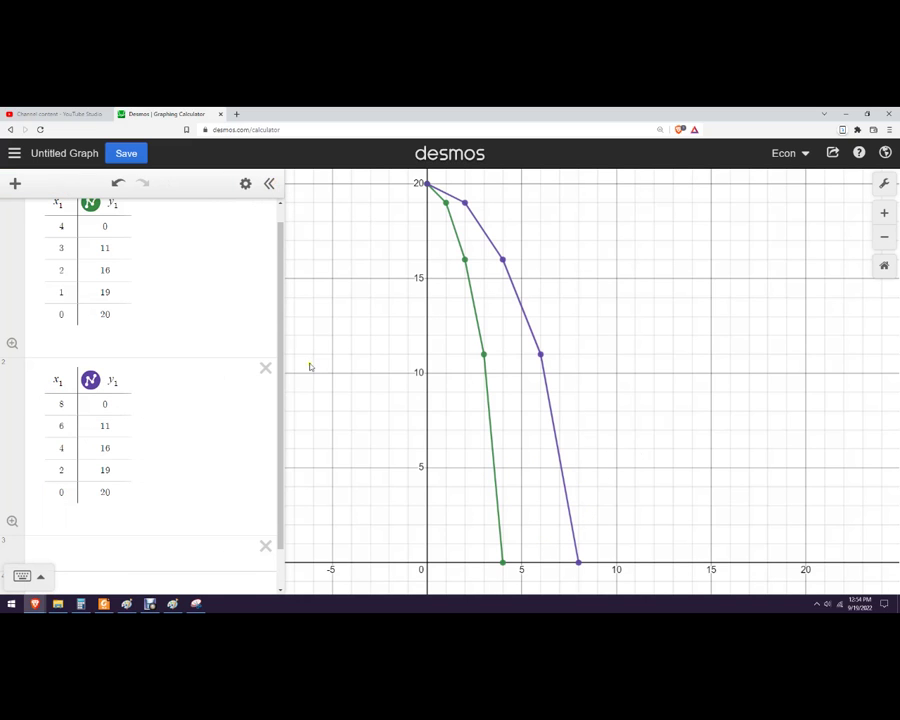